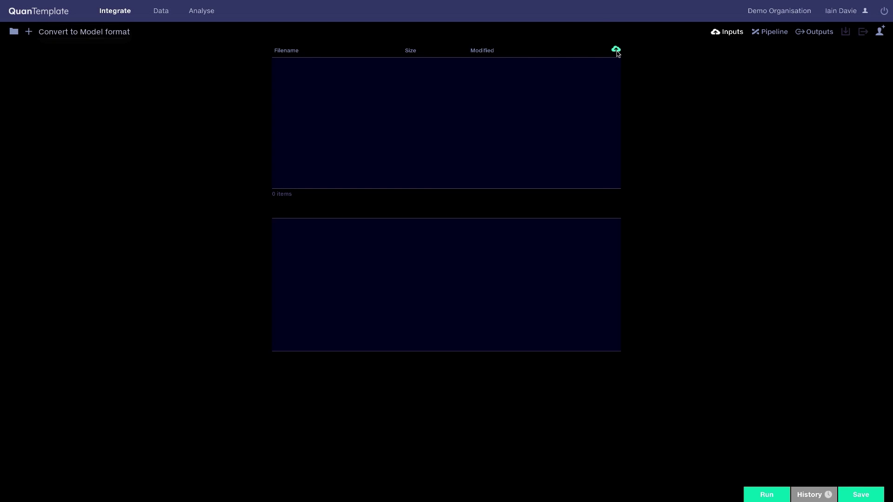
Upload General Insurance Company Data.xlsx from the Desktop as the pipeline's input.
{"action": "left_click", "coordinate": [616, 49]}
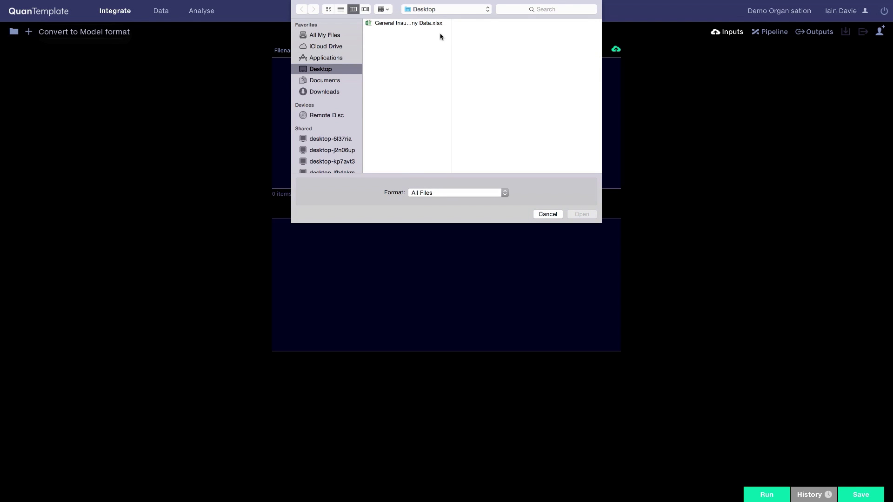
{"action": "left_click", "coordinate": [425, 23]}
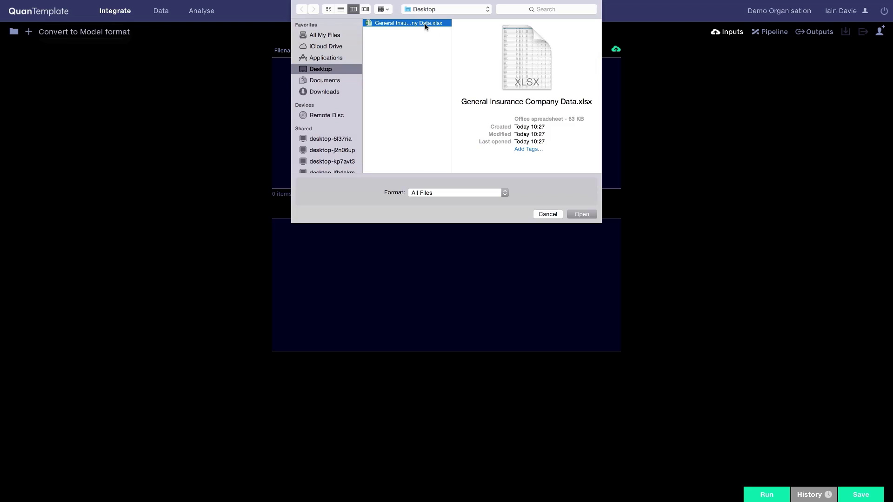
{"action": "double_click", "coordinate": [424, 23]}
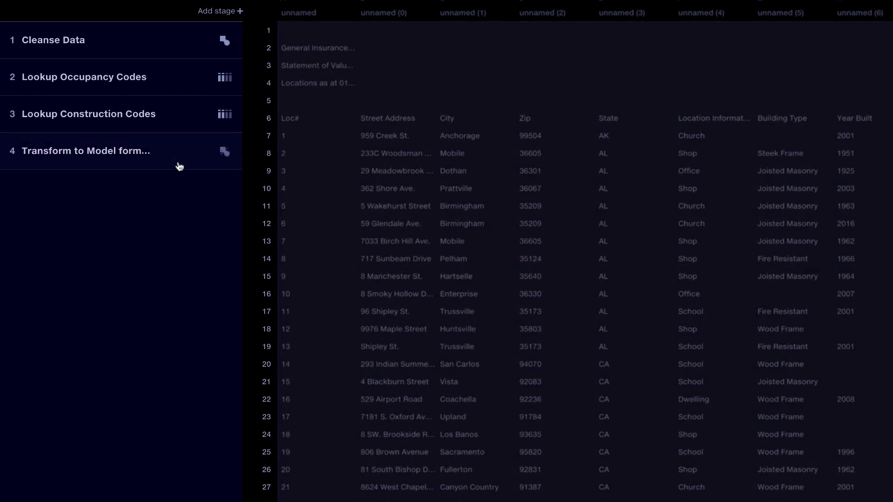
Expand and collapse the Transform to Model format stage, then expand the Cleanse Data stage.
{"action": "left_click", "coordinate": [179, 160]}
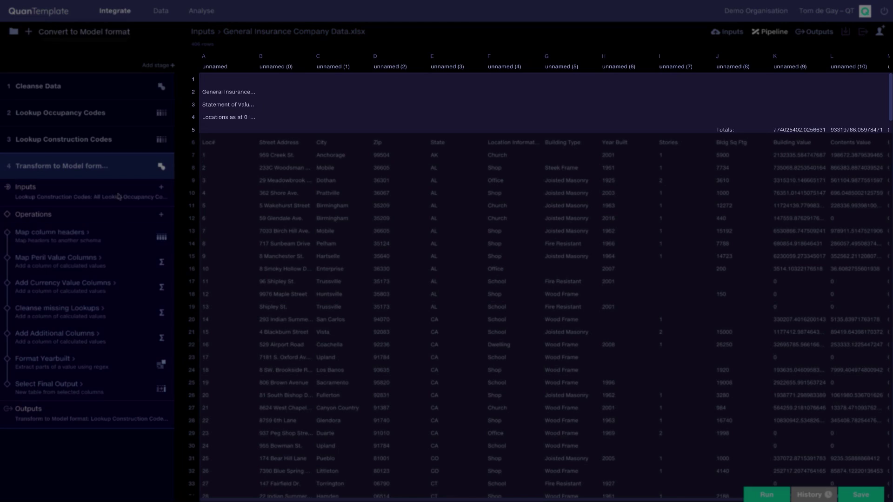
{"action": "left_click", "coordinate": [119, 166]}
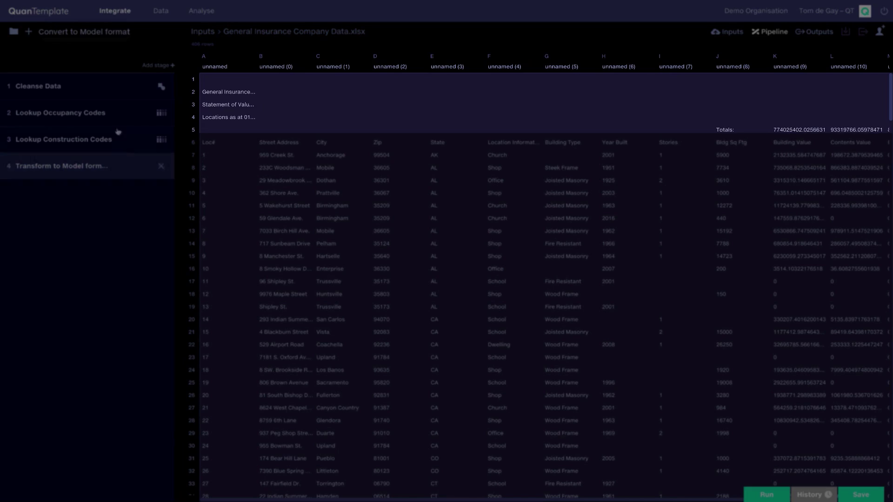
{"action": "left_click", "coordinate": [110, 90]}
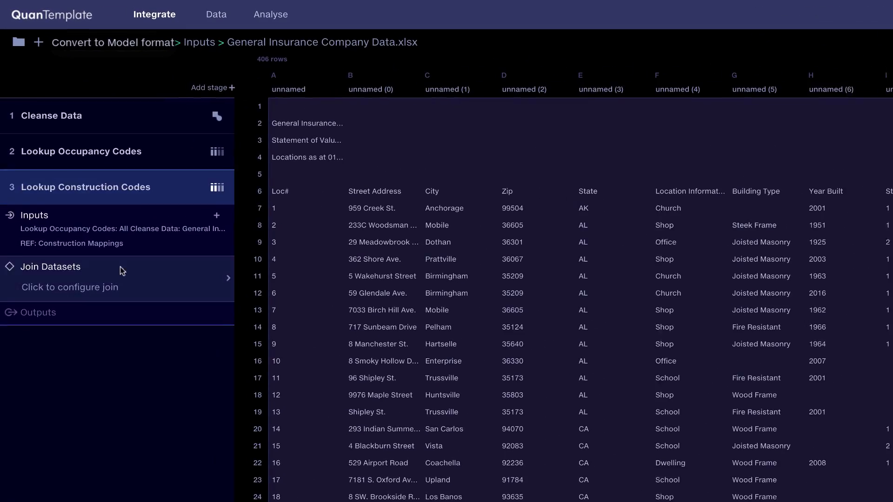
Join Lookup Occupancy Codes (left) with REF: Construction Mappings (right) on Building Type.
{"action": "left_click", "coordinate": [94, 226]}
{"action": "left_click", "coordinate": [72, 140]}
{"action": "left_click", "coordinate": [87, 180]}
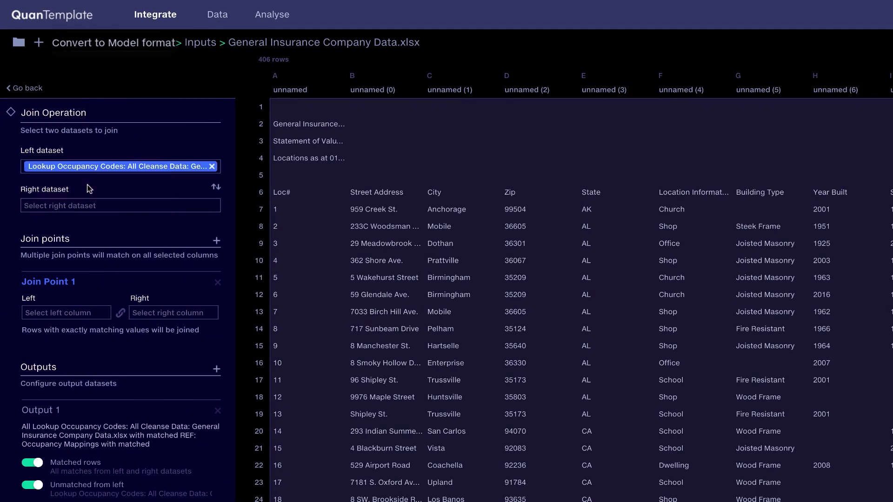
{"action": "left_click", "coordinate": [93, 206]}
{"action": "left_click", "coordinate": [95, 231]}
{"action": "left_click", "coordinate": [91, 314]}
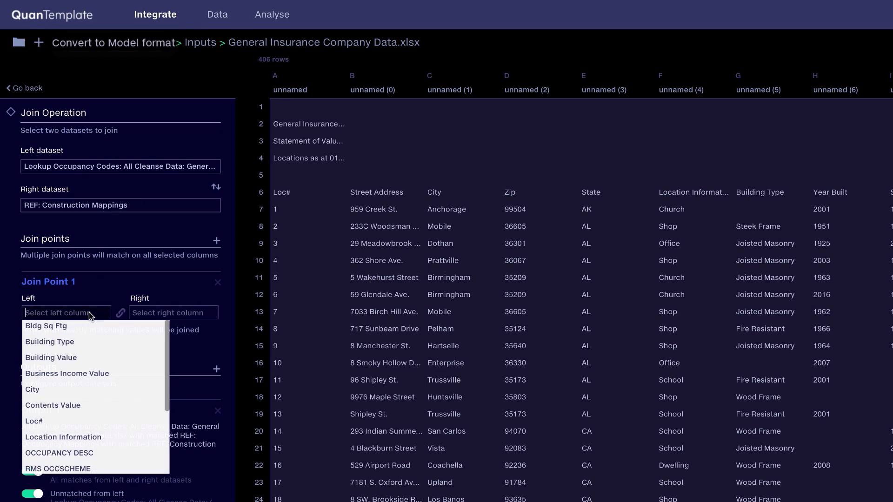
{"action": "type", "text": "building"}
{"action": "key", "text": "Tab"}
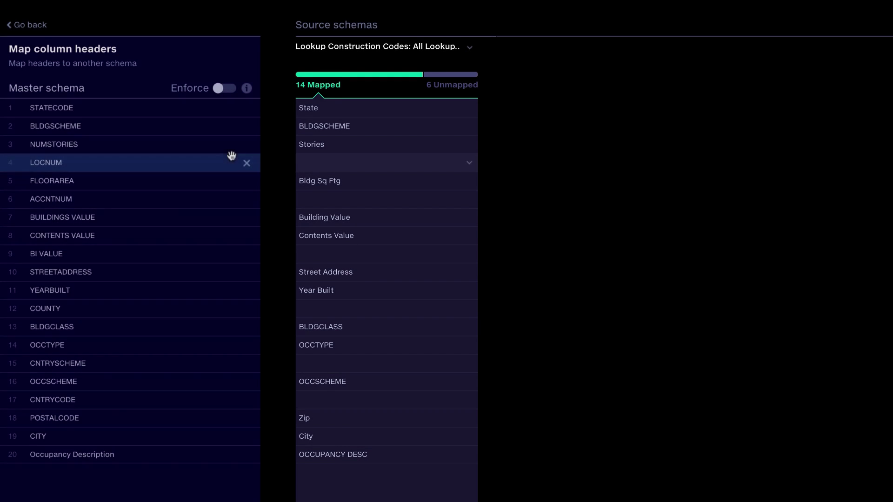
Among the 6 unmapped columns, map Loc# to LOCNUM and bring up CONSTRUCTION DESC's master-field suggestions.
{"action": "left_click", "coordinate": [439, 85]}
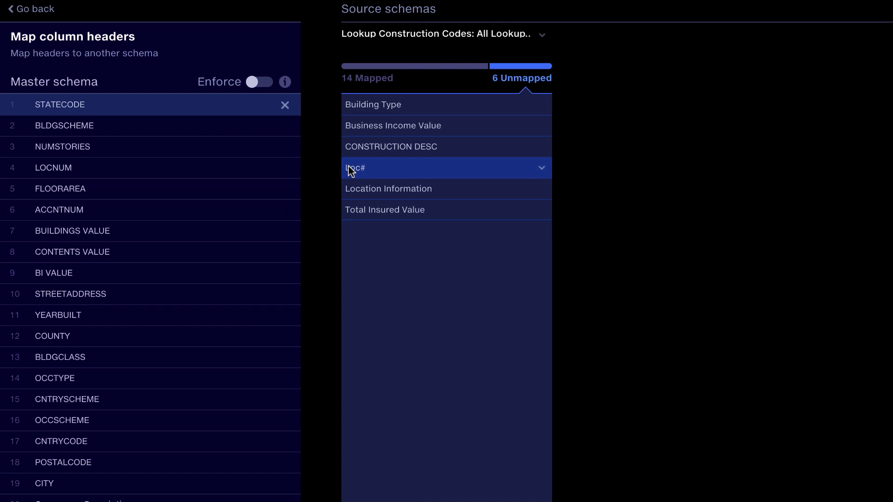
{"action": "left_click", "coordinate": [287, 171]}
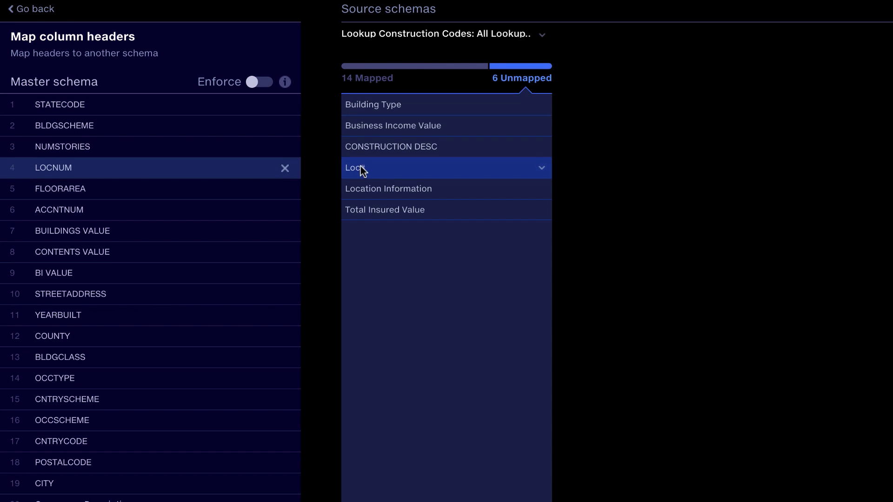
{"action": "left_click", "coordinate": [544, 172]}
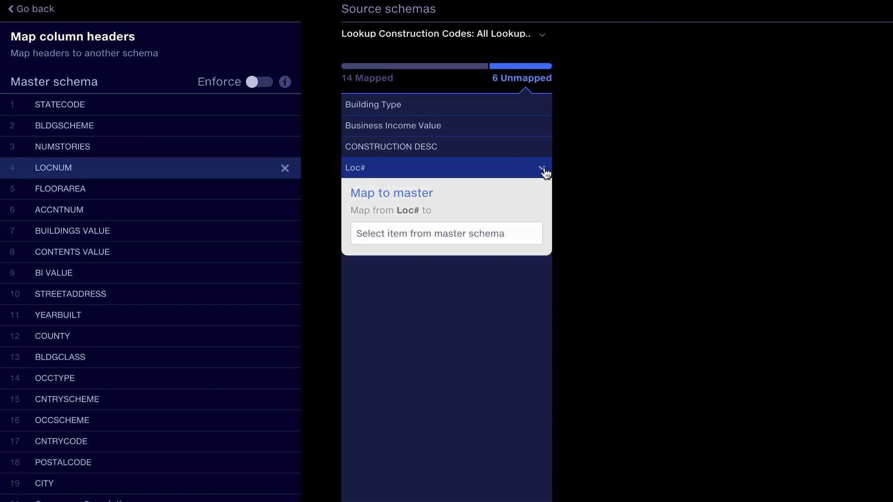
{"action": "left_click", "coordinate": [490, 234]}
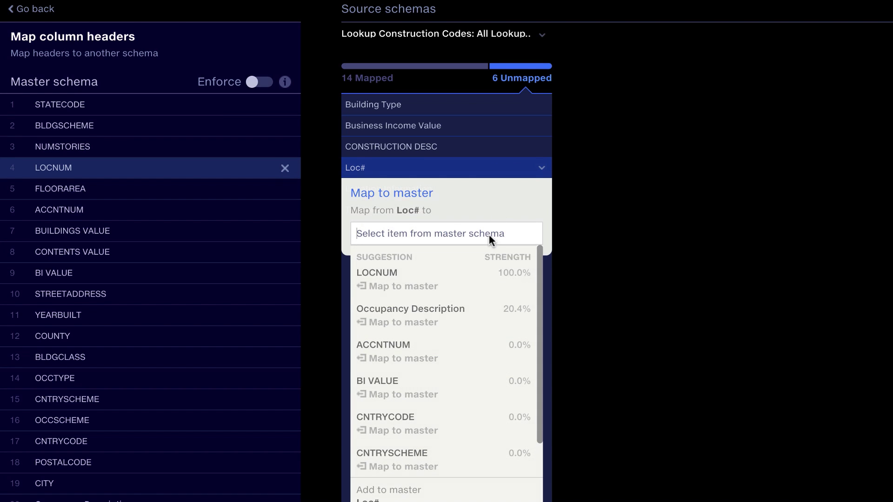
{"action": "left_click", "coordinate": [477, 279]}
{"action": "left_click", "coordinate": [486, 148]}
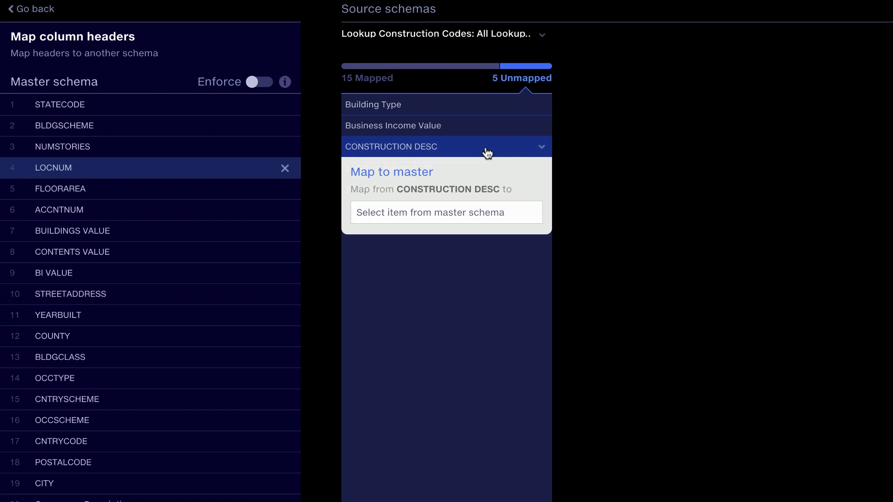
{"action": "left_click", "coordinate": [479, 213]}
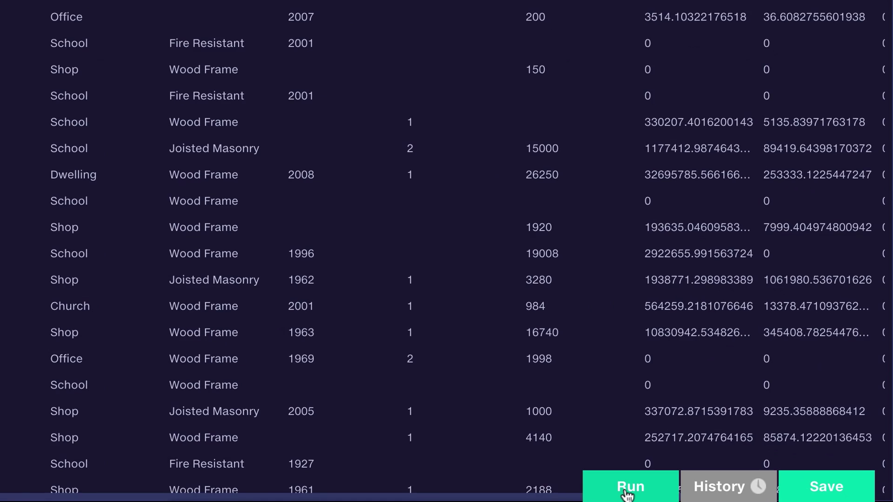
Run the pipeline, then download the Transform to Model format output table as a CSV.
{"action": "left_click", "coordinate": [766, 497]}
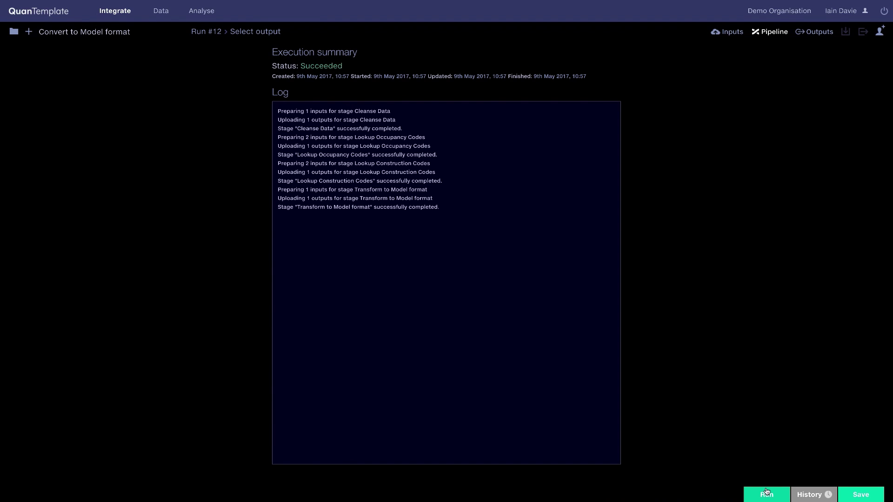
{"action": "left_click", "coordinate": [268, 32]}
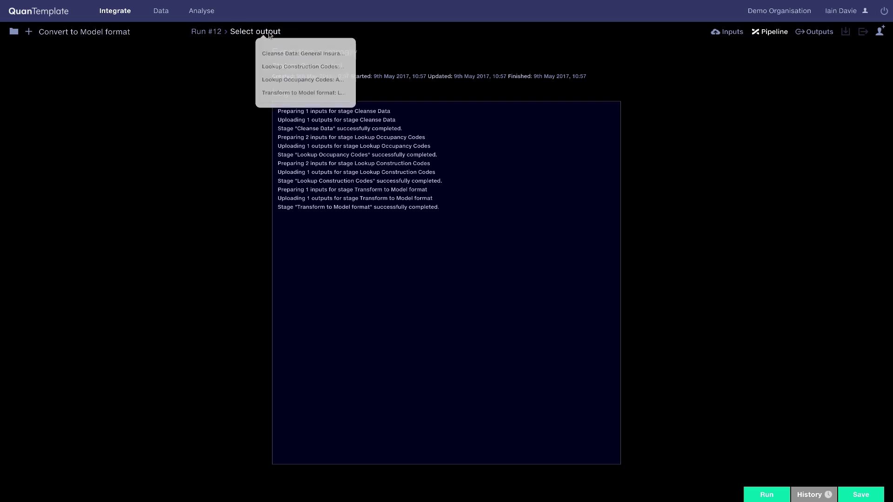
{"action": "left_click", "coordinate": [271, 91]}
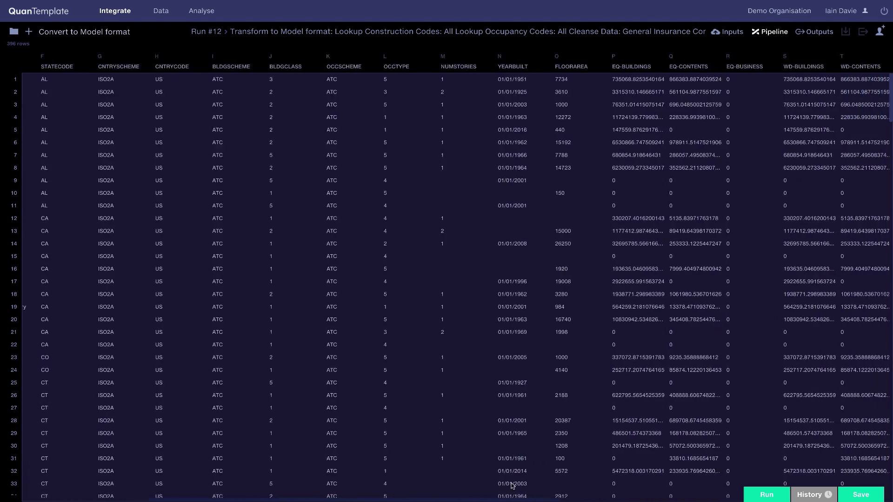
{"action": "left_click_drag", "start_coordinate": [380, 499], "coordinate": [548, 499]}
{"action": "left_click", "coordinate": [844, 31]}
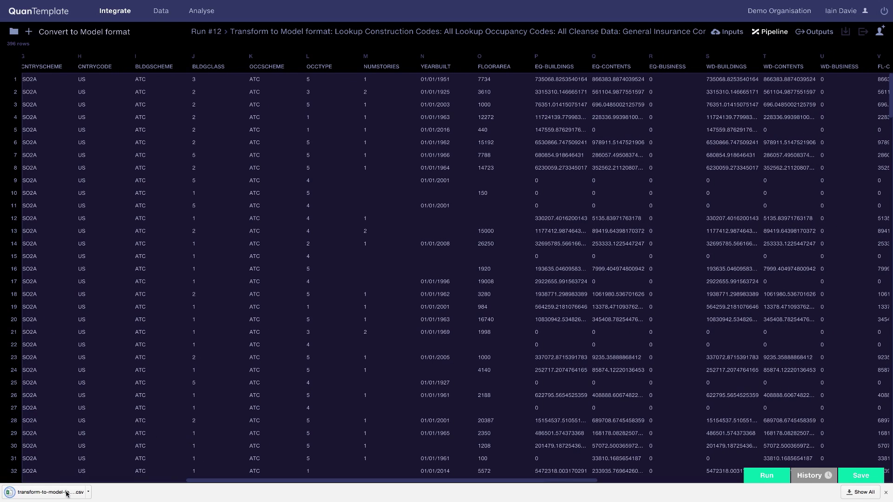
Open the downloaded model-format CSV in Excel from the browser download bar.
{"action": "left_click", "coordinate": [67, 491]}
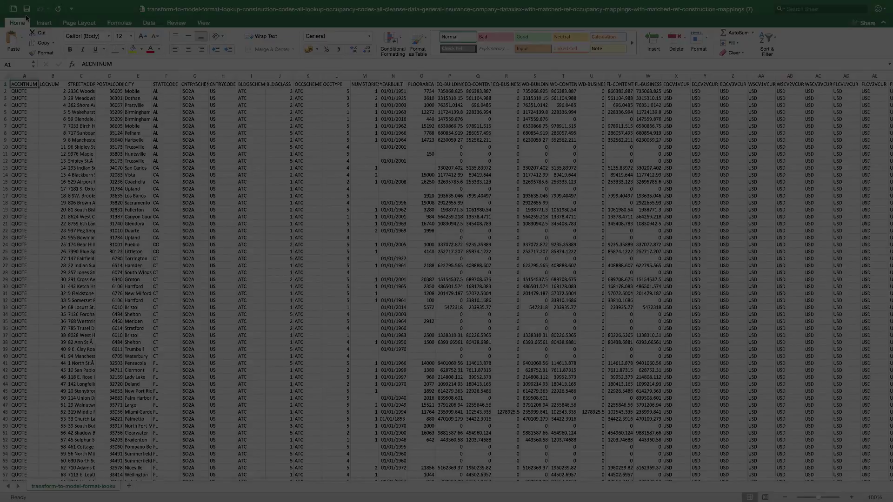